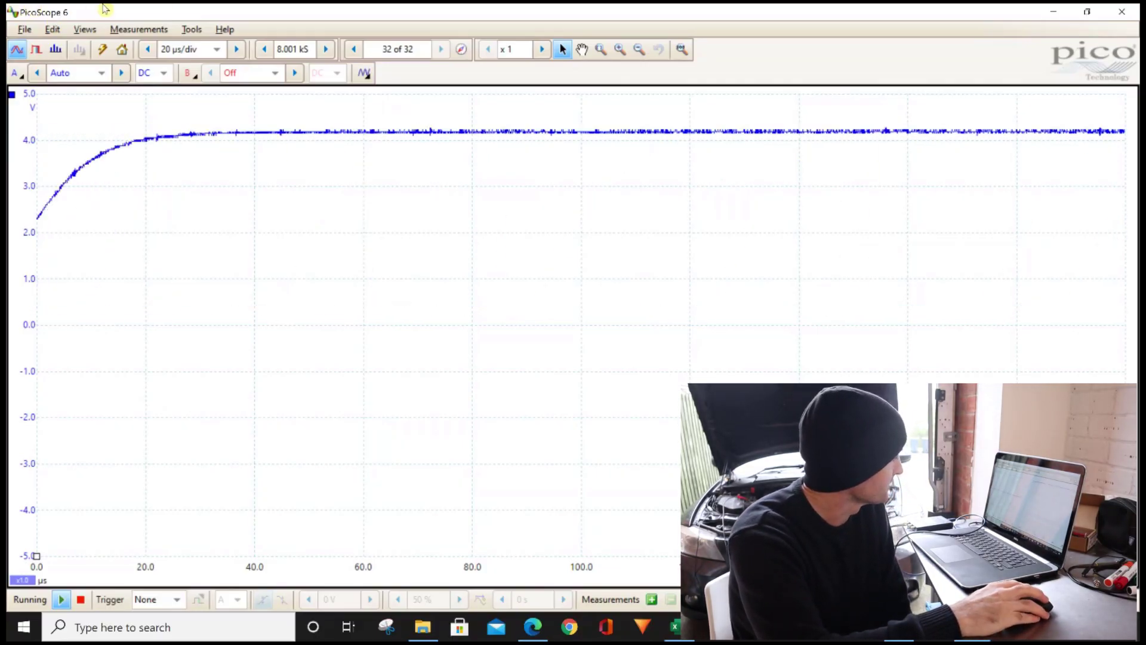
# Step: Set channel A to ±5 V, the timebase to 500 µs/div and triggering to Auto
pyautogui.click(102, 74)
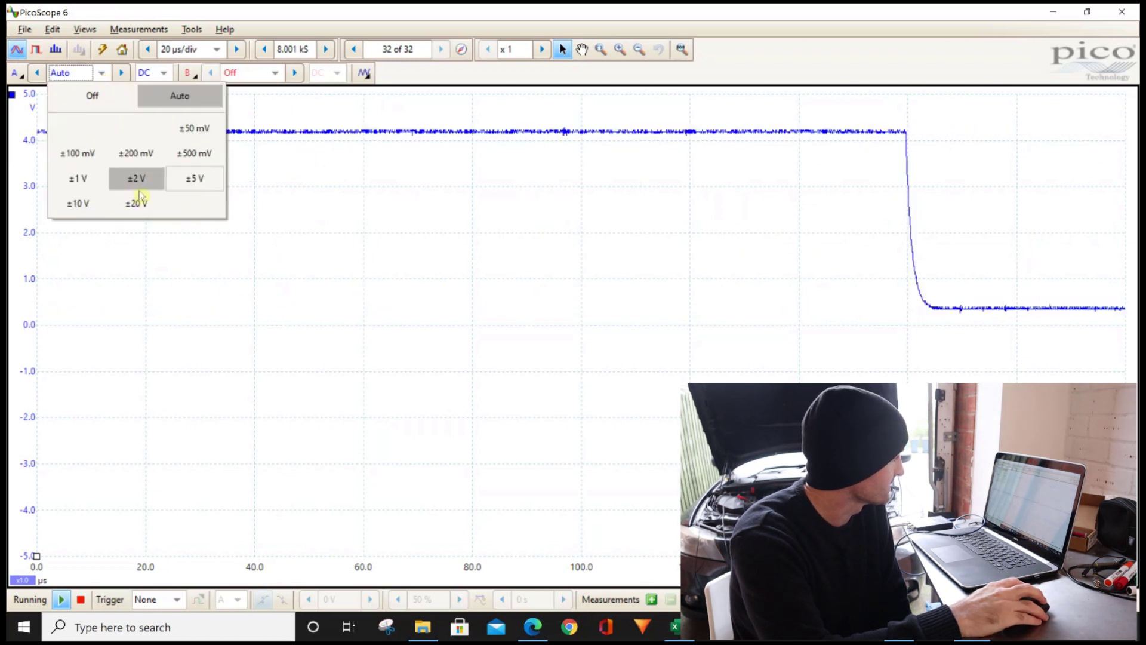
pyautogui.click(195, 178)
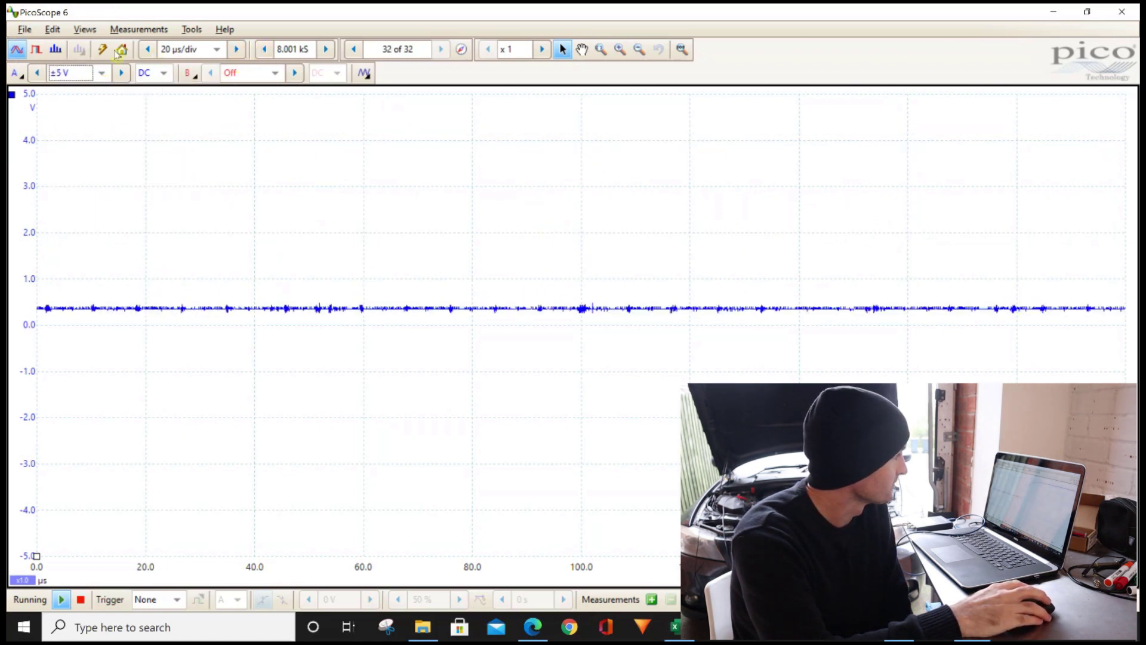
pyautogui.click(236, 50)
pyautogui.click(237, 50)
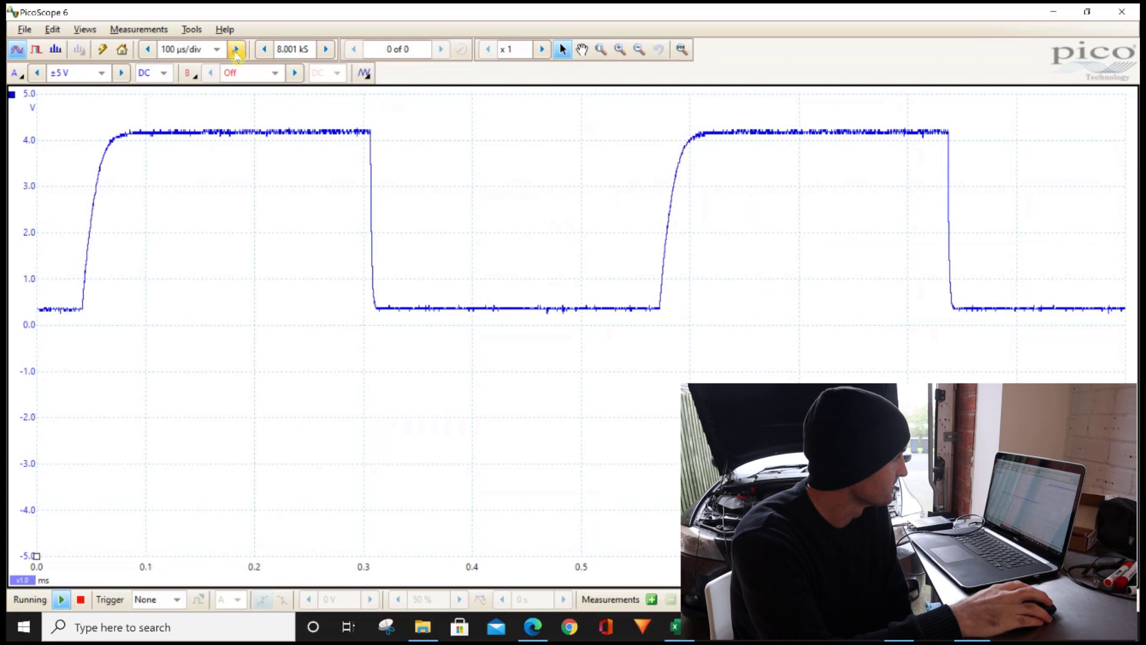
pyautogui.click(237, 51)
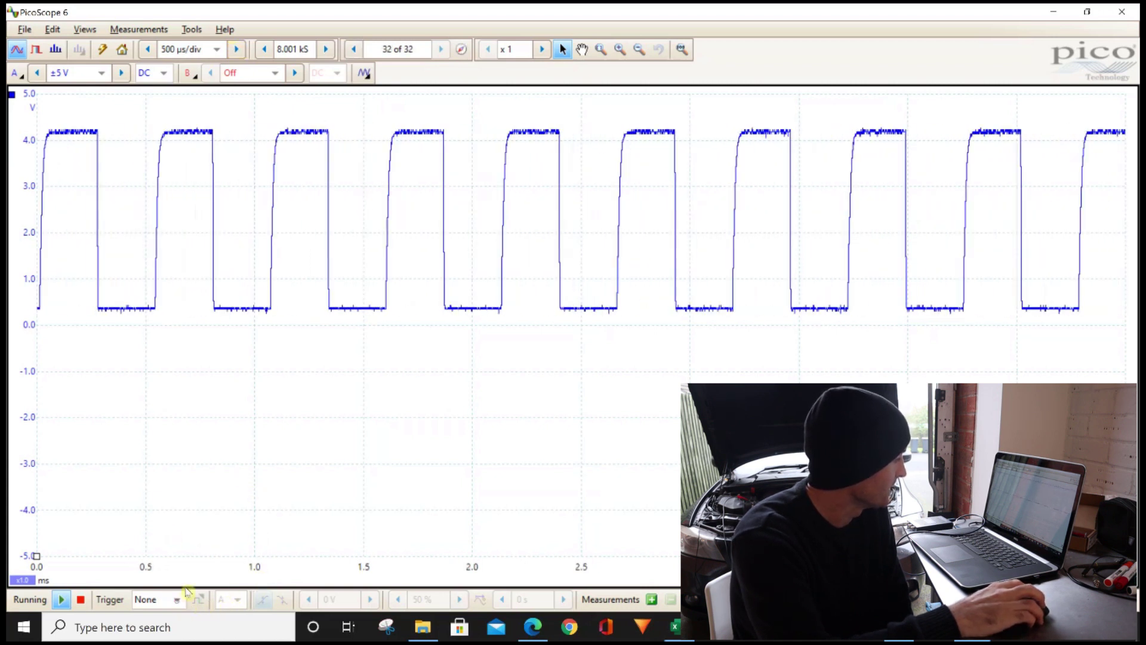
pyautogui.click(178, 605)
pyautogui.click(165, 522)
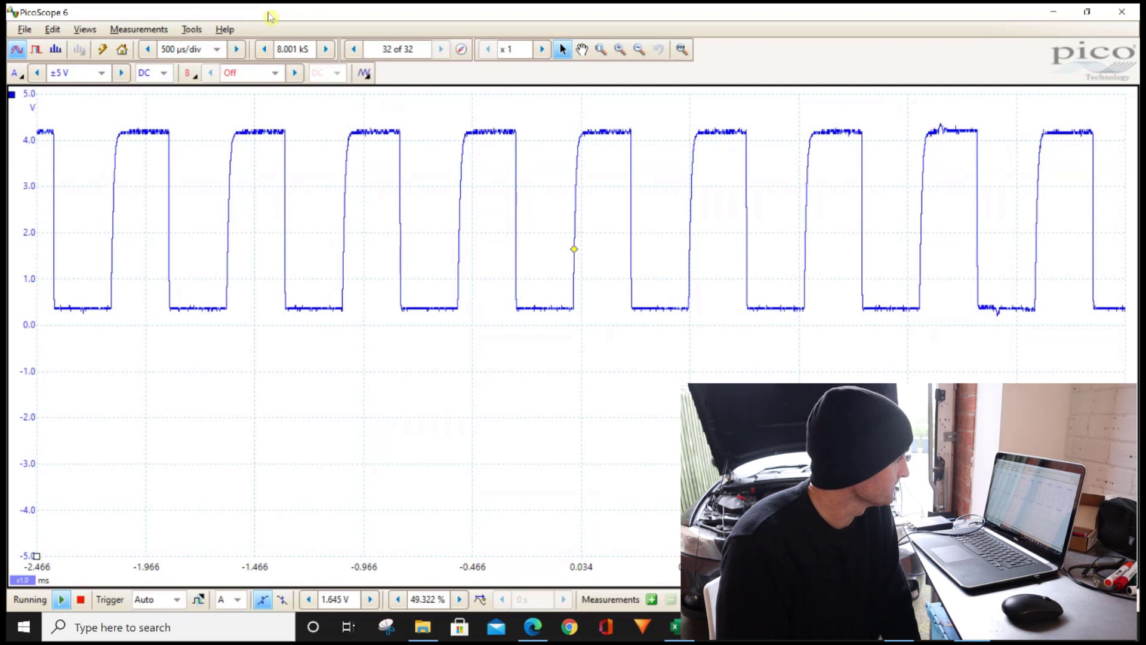
# Step: Lower the number of samples to 50 S and resume live capture to see coarse, triangular edges
pyautogui.click(266, 51)
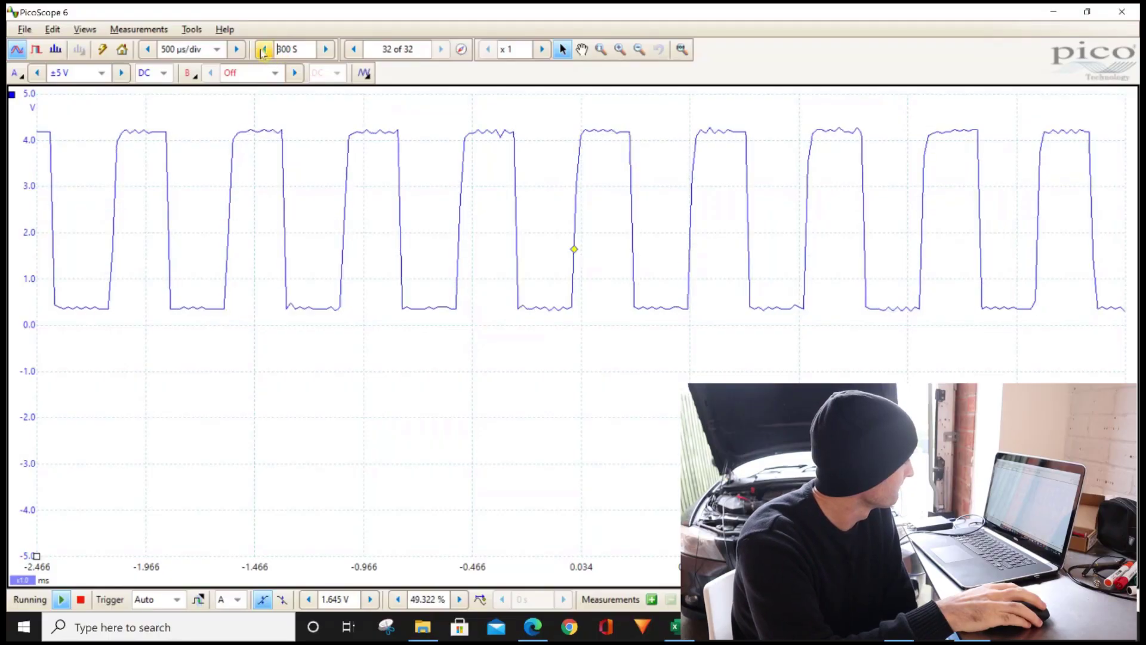
pyautogui.scroll(-2, 265, 49)
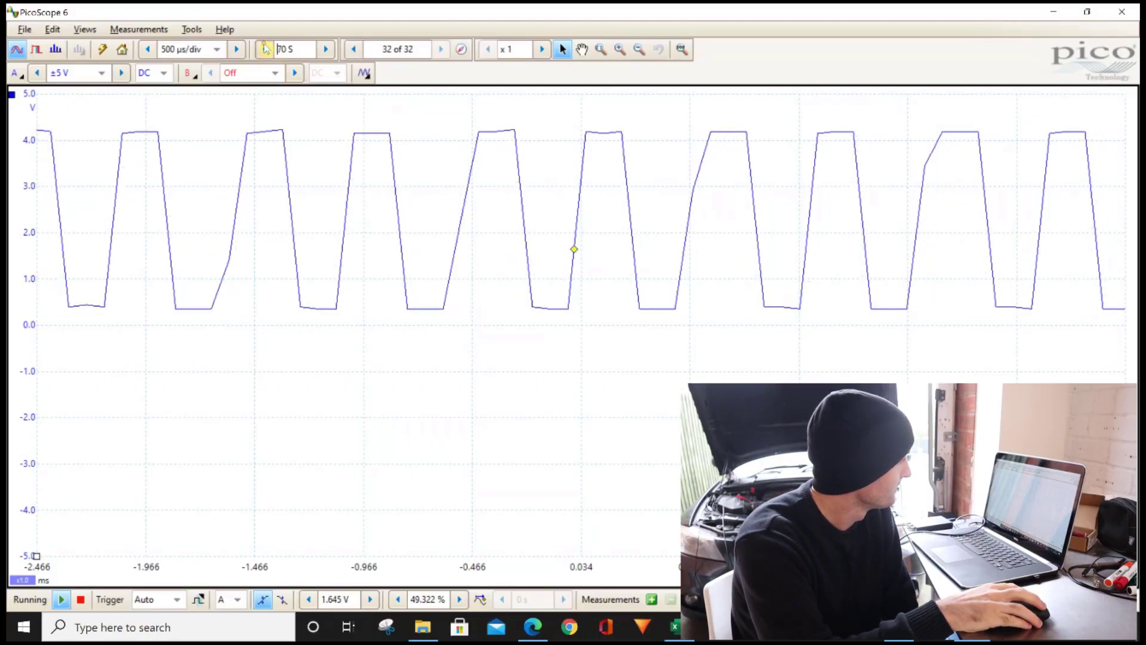
pyautogui.scroll(-2, 265, 49)
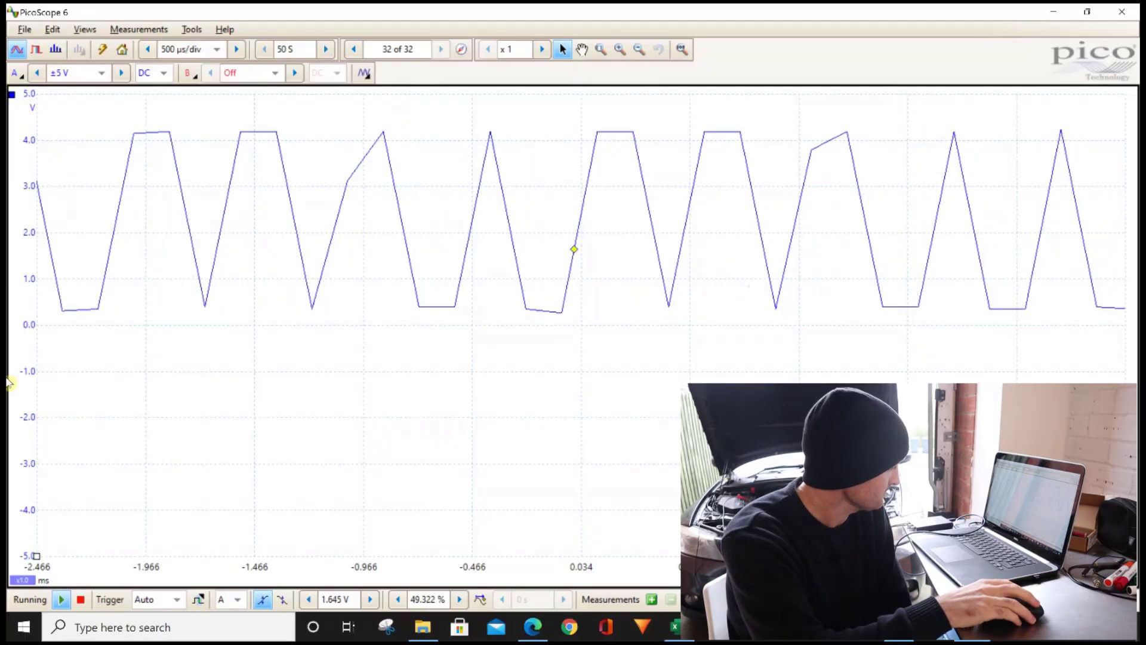
pyautogui.click(81, 599)
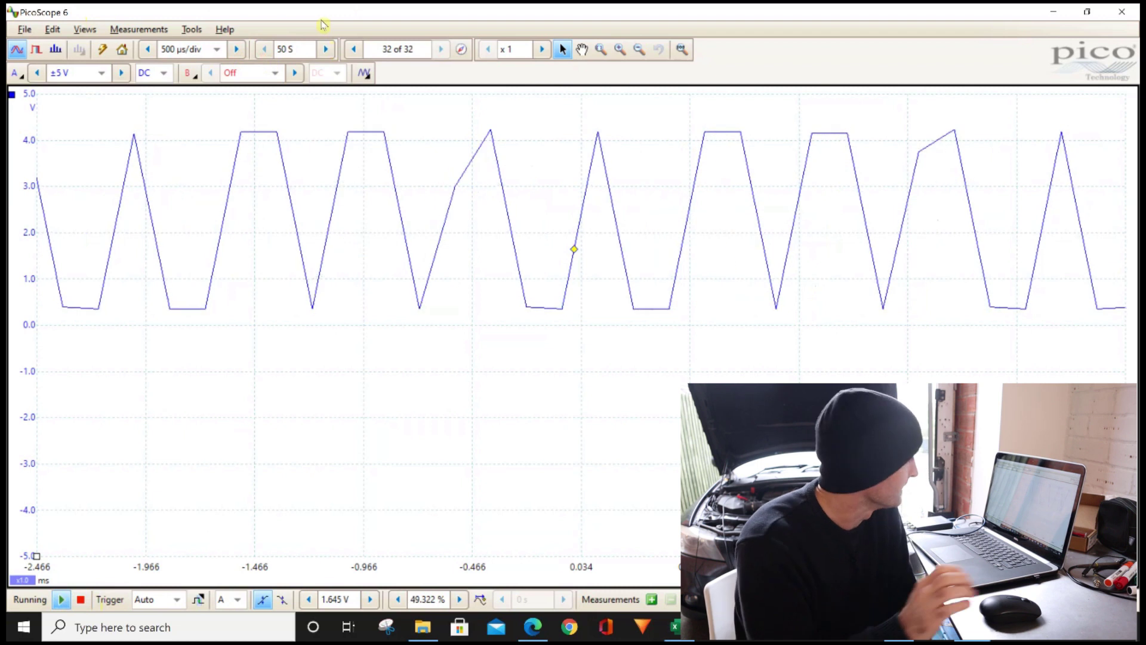
# Step: Step the sample count up from 30 S through 400 S, 800 S and 2 kS toward 700 kS
pyautogui.click(326, 49)
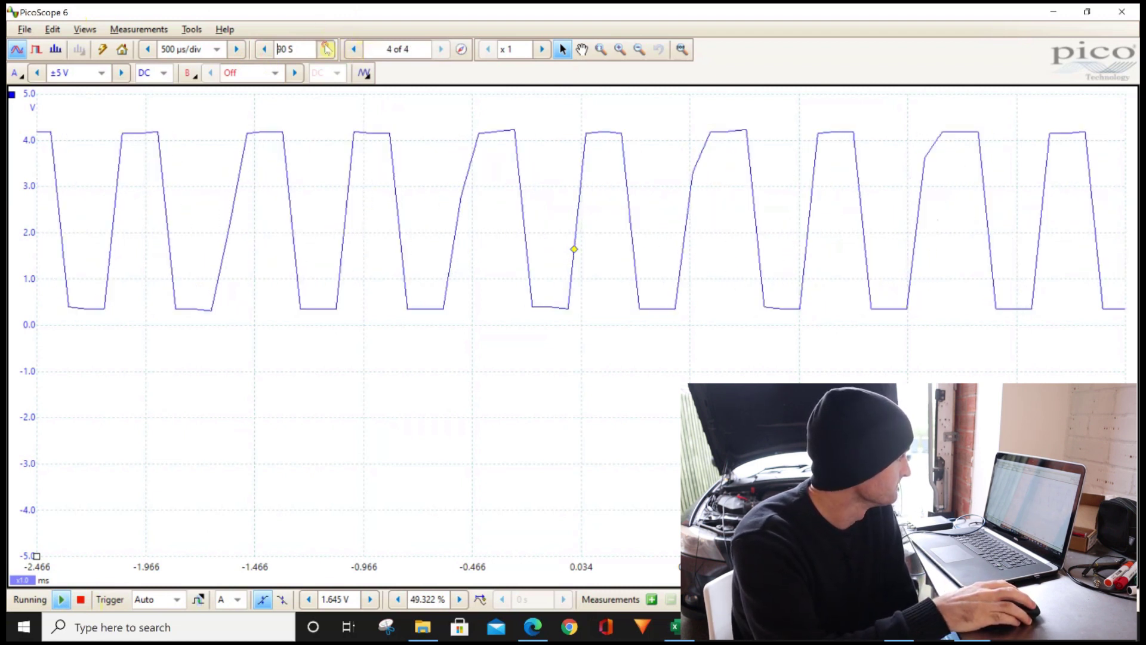
pyautogui.click(326, 49)
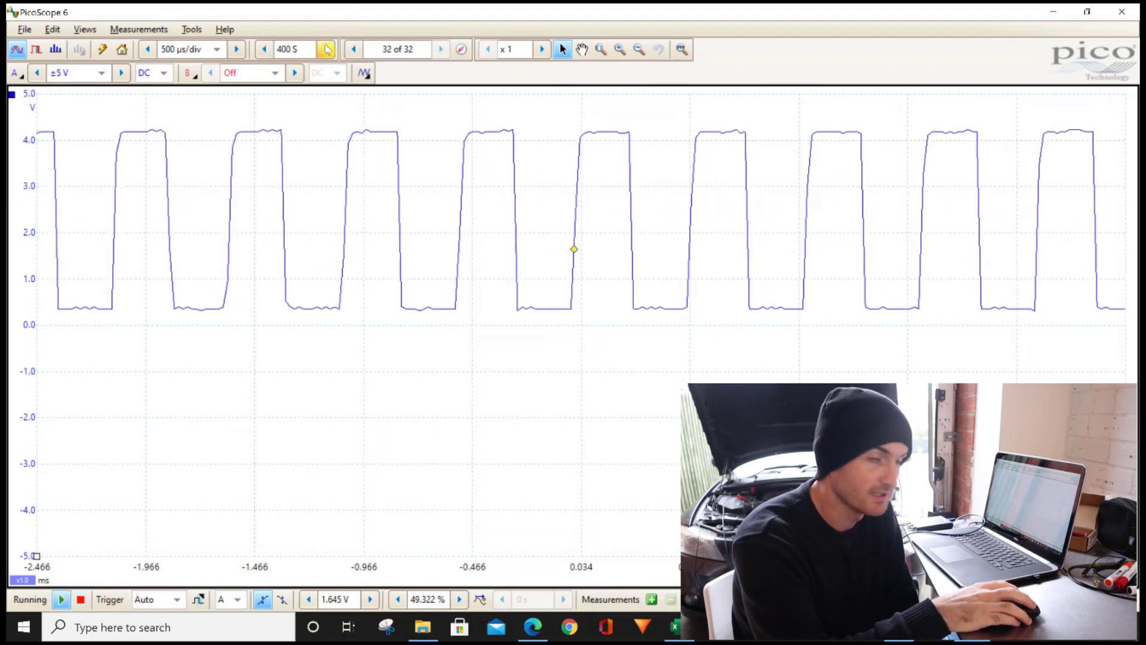
pyautogui.click(327, 49)
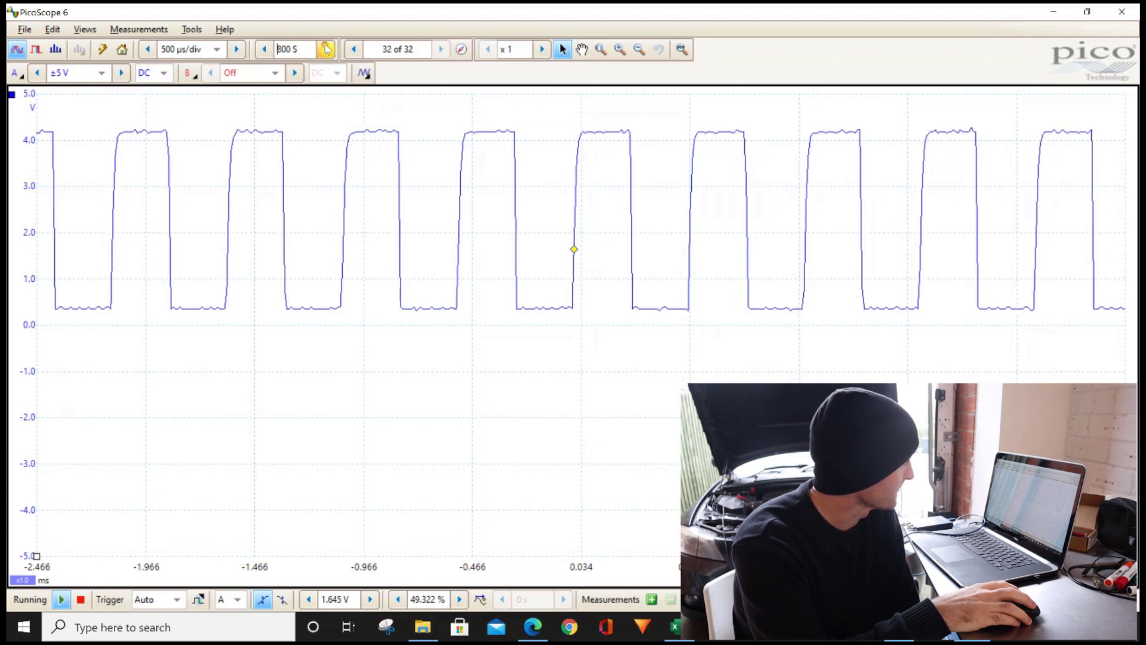
pyautogui.click(327, 49)
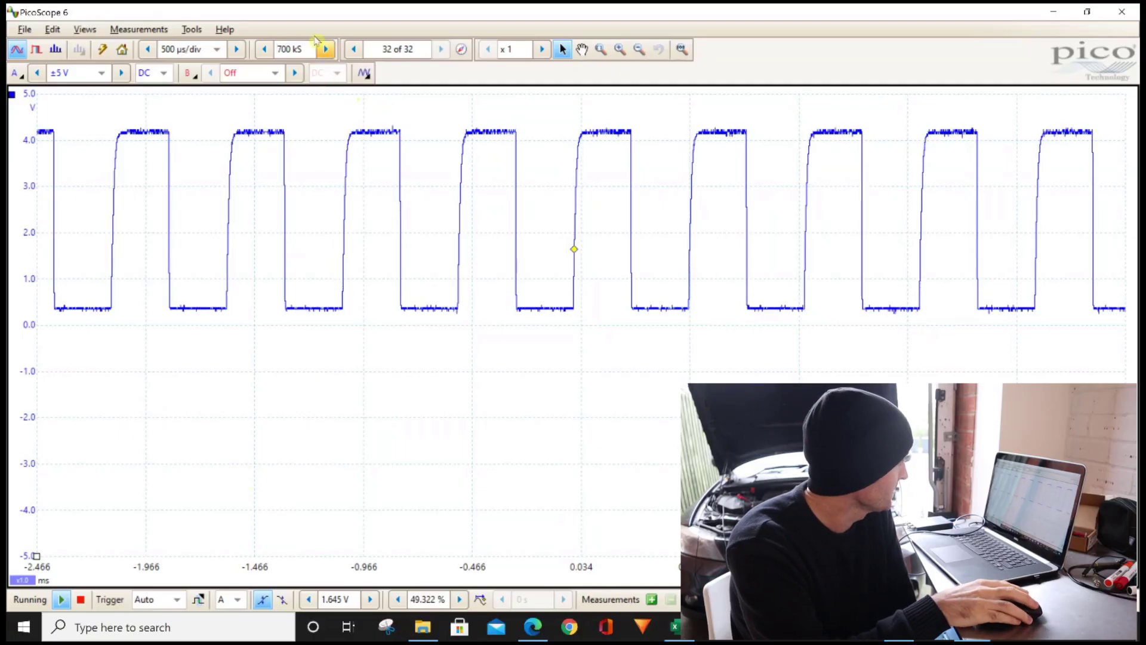
# Step: Step the timebase from 1 ms/div down to 50 µs/div to inspect a rising edge, then raise the sample count
pyautogui.click(149, 48)
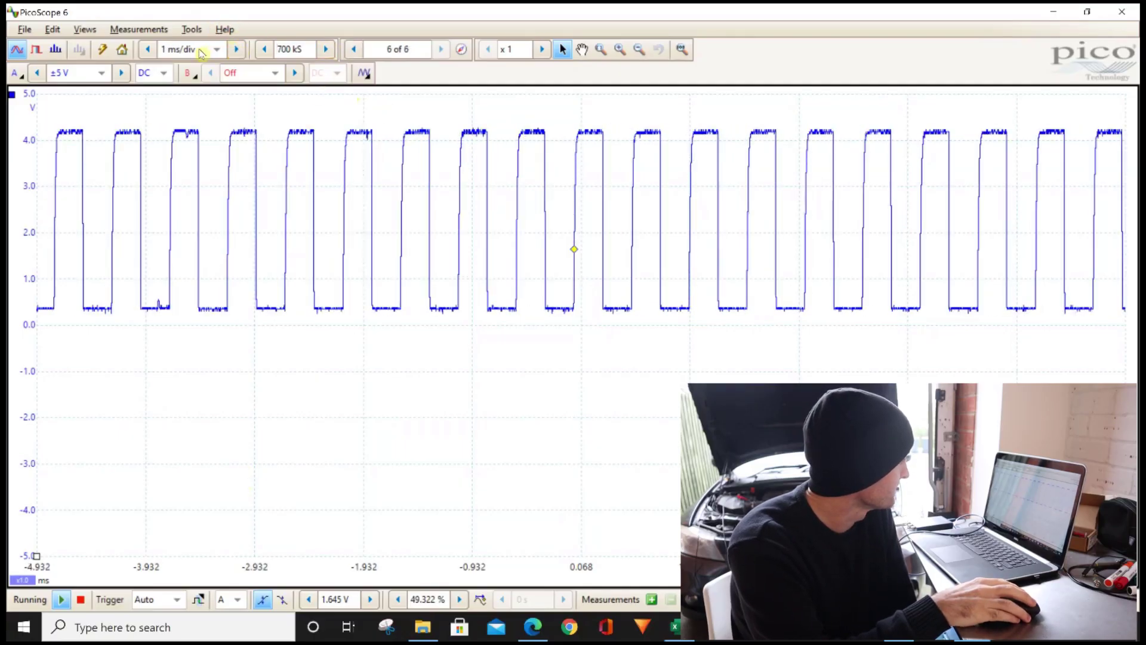
pyautogui.click(150, 49)
pyautogui.click(149, 49)
pyautogui.click(150, 49)
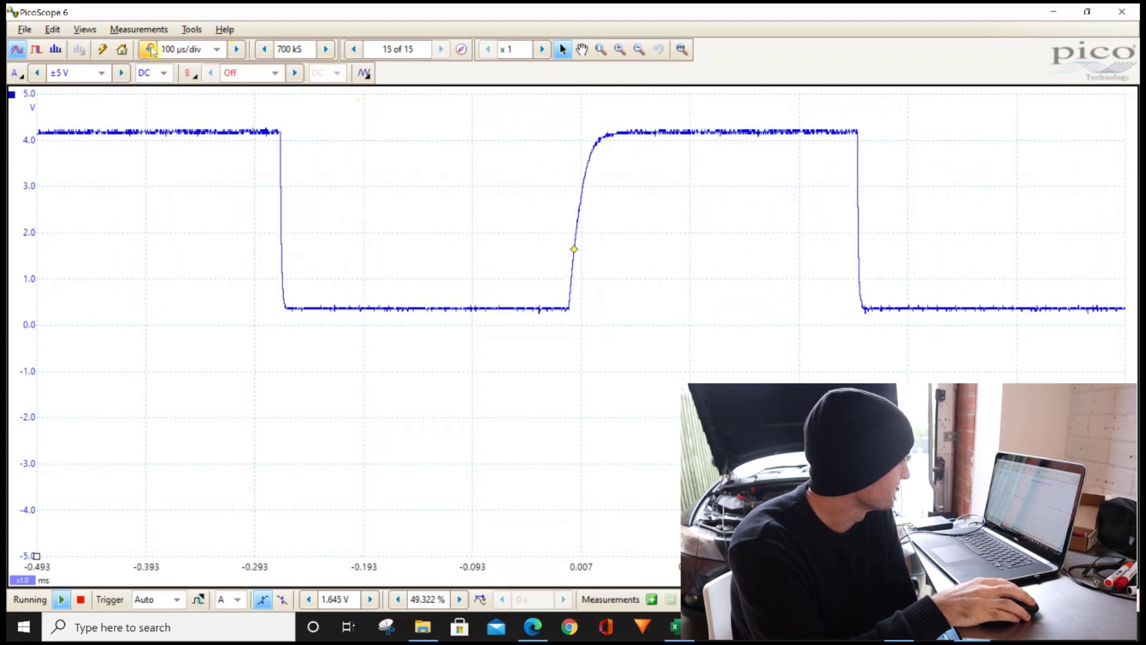
pyautogui.click(149, 48)
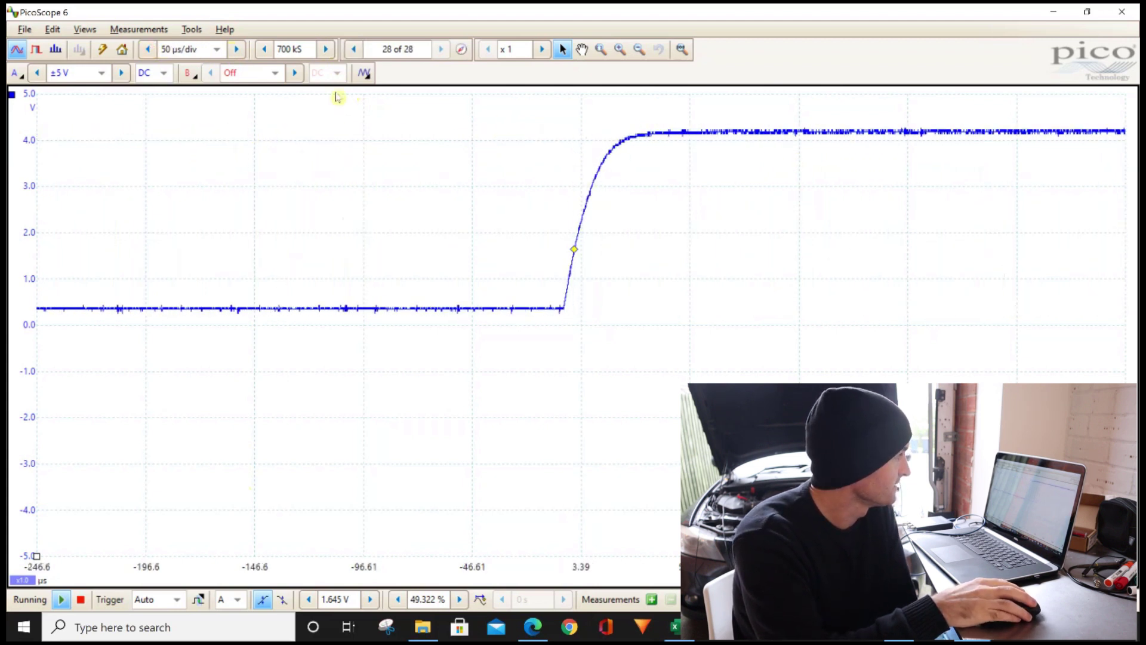
pyautogui.click(324, 50)
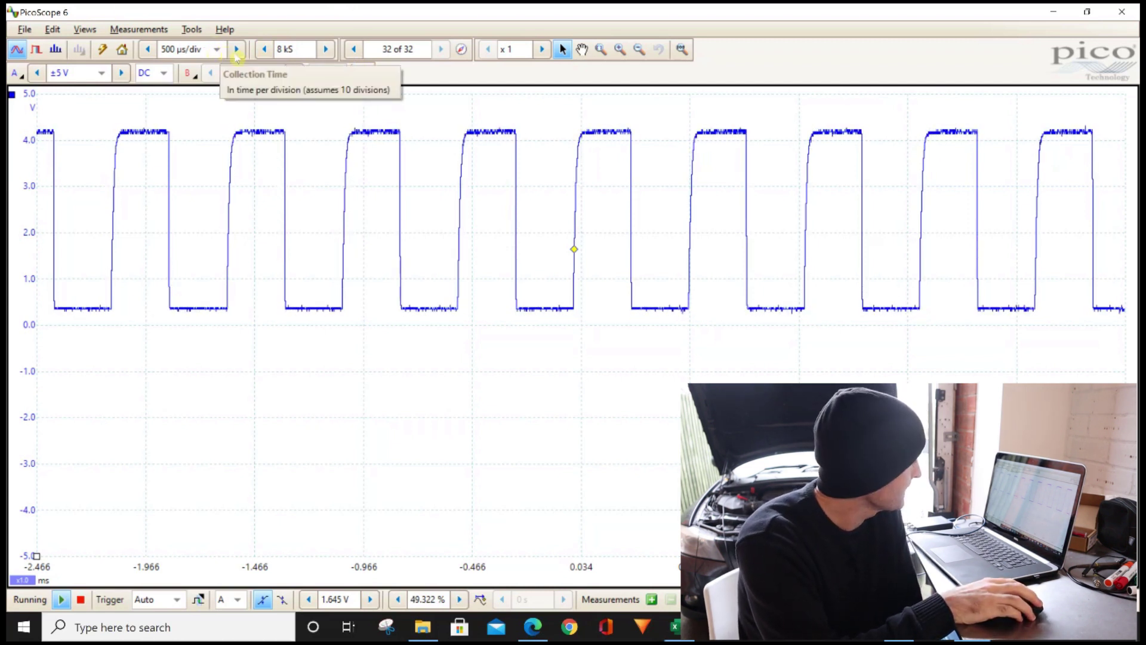
# Step: Lengthen the timebase through 10 ms and 20 ms up to 200 ms/div
pyautogui.click(238, 50)
pyautogui.click(237, 50)
pyautogui.click(237, 50)
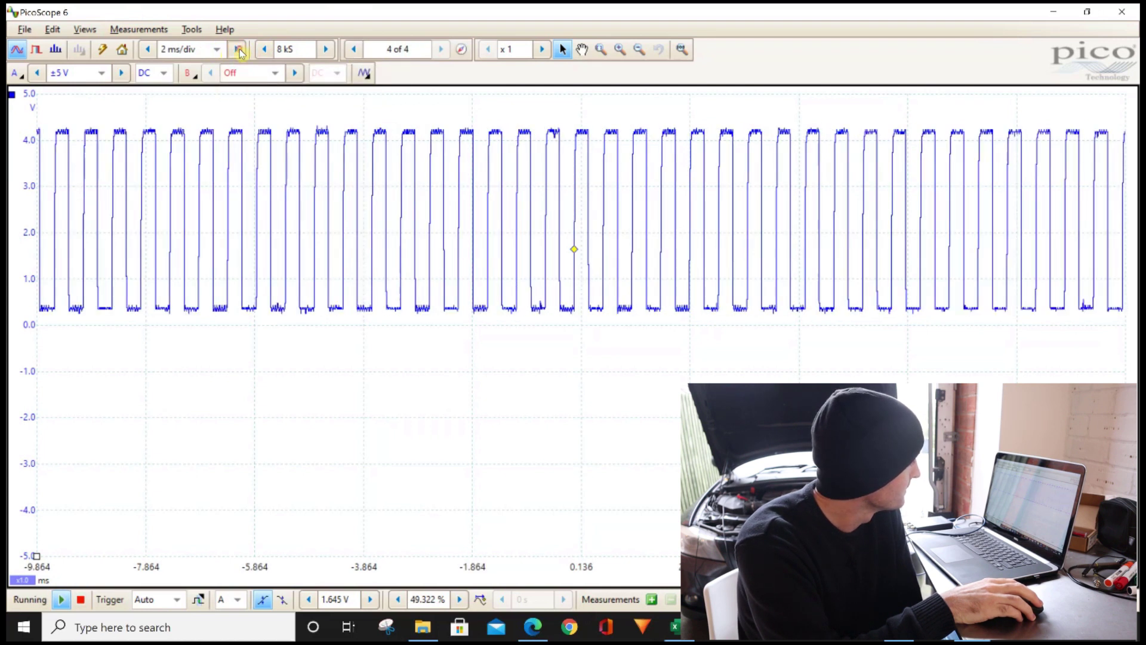
pyautogui.click(237, 50)
pyautogui.click(238, 50)
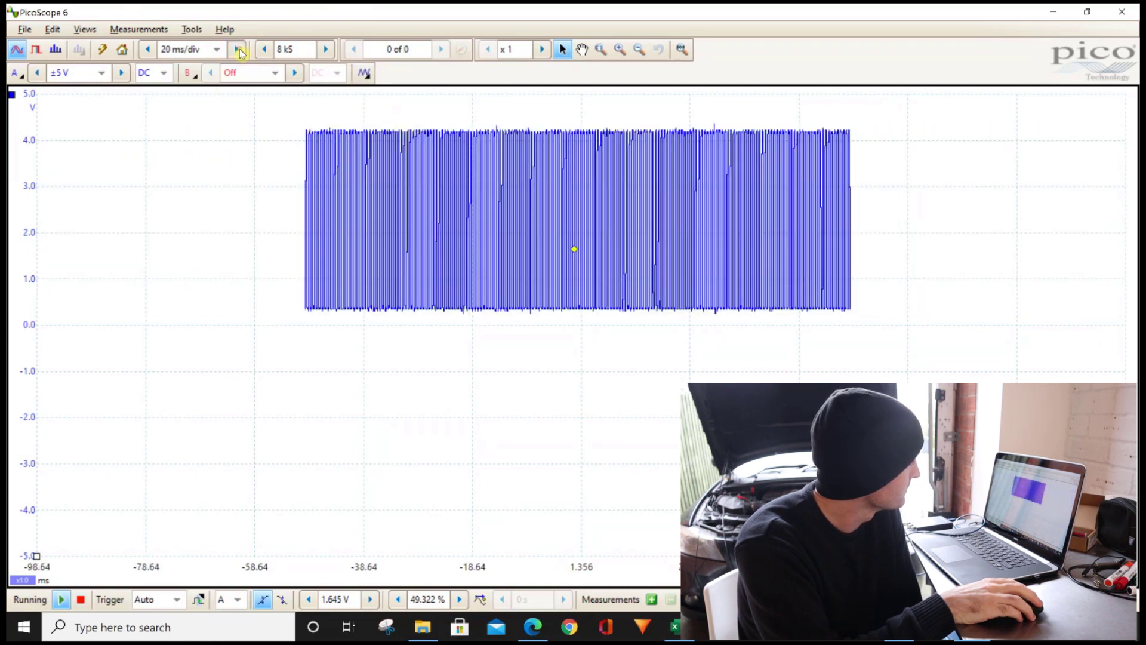
pyautogui.click(237, 50)
pyautogui.click(237, 50)
pyautogui.click(237, 50)
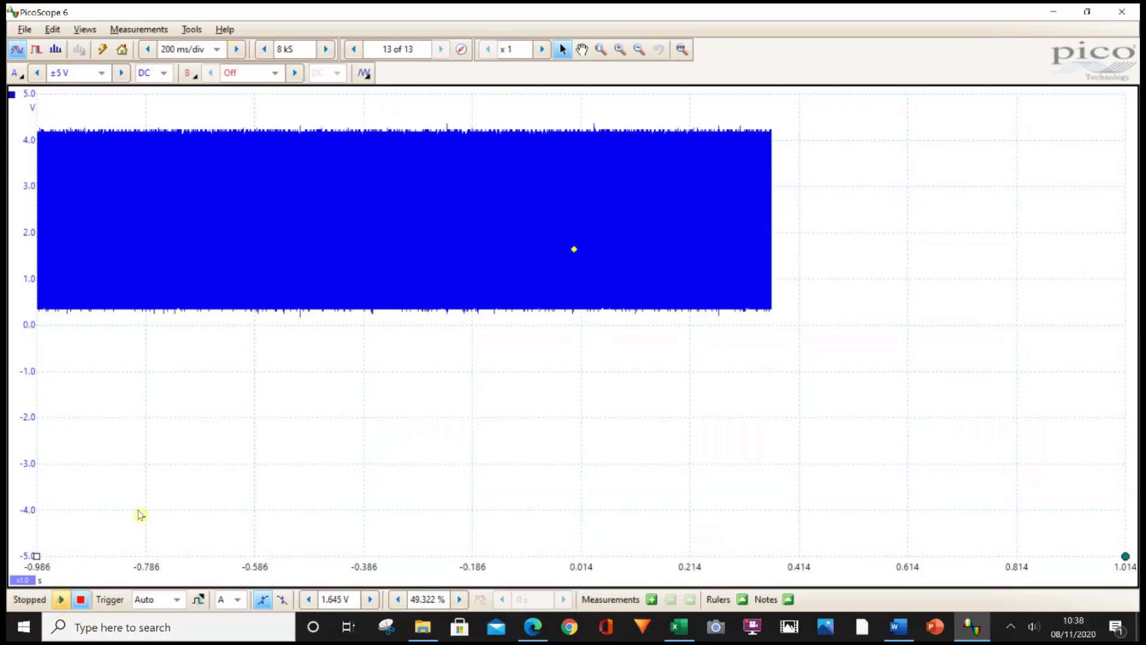
# Step: Zoom into a few waveform cycles with the zoom tool, then return to the whole capture
pyautogui.click(601, 51)
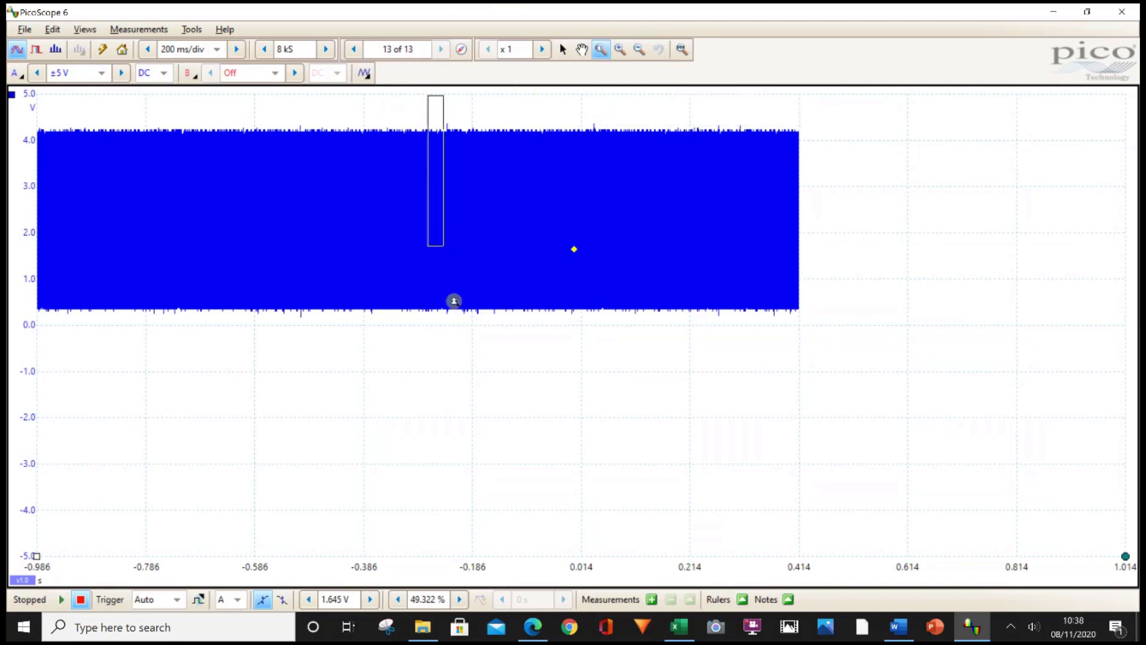
pyautogui.moveTo(468, 389); pyautogui.dragTo(469, 393)
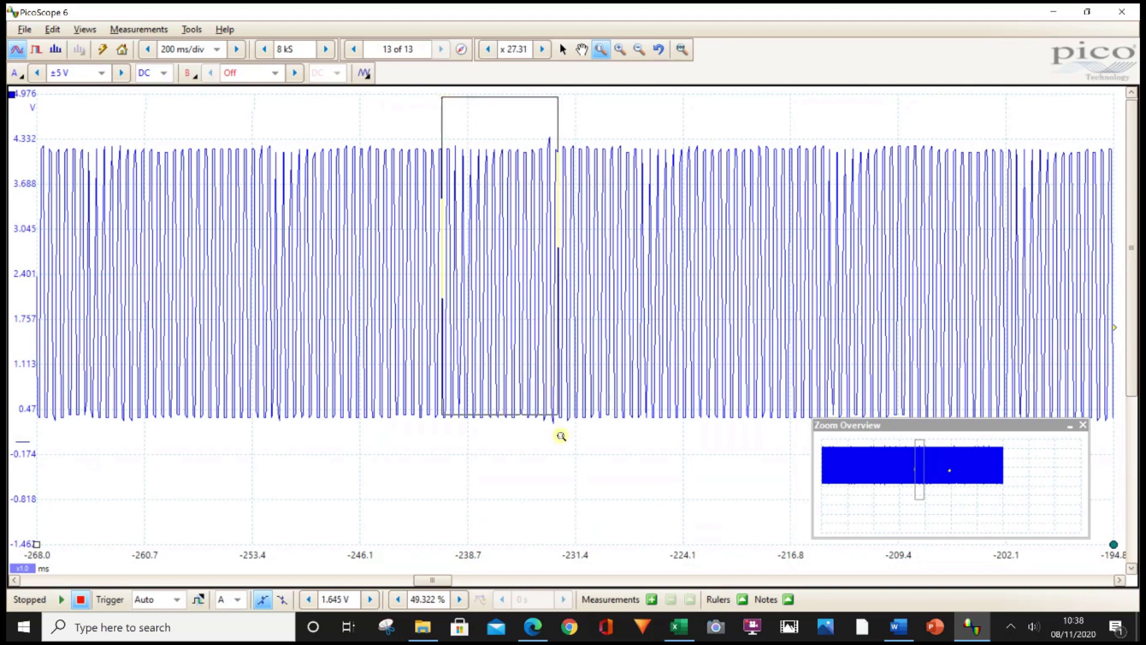
pyautogui.moveTo(561, 435); pyautogui.dragTo(574, 484)
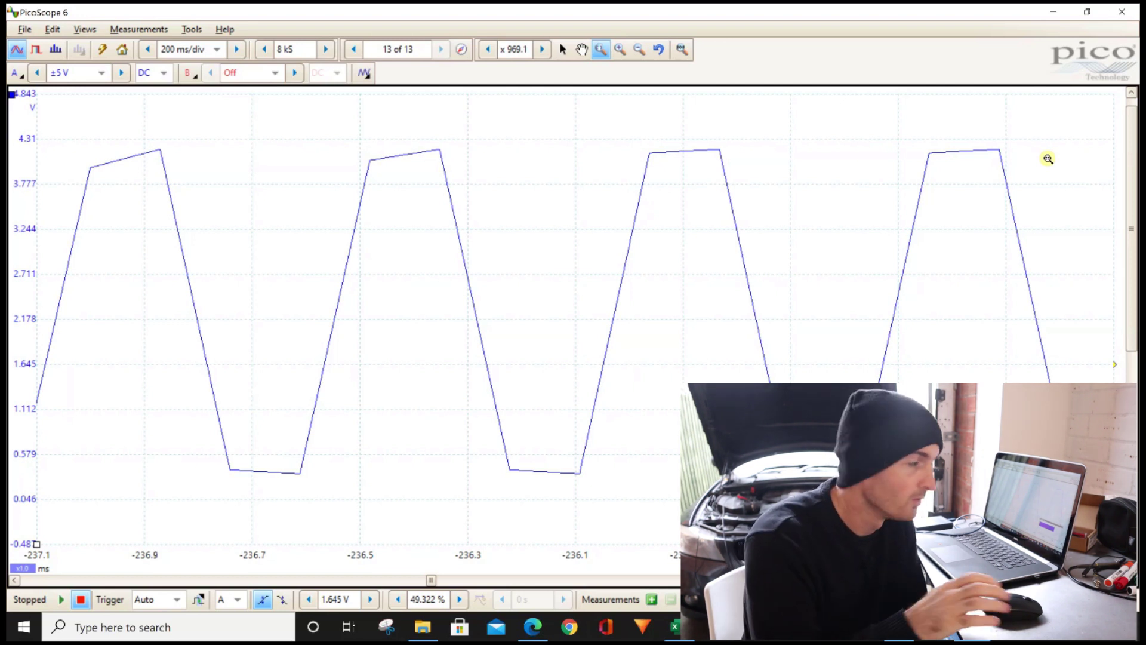
pyautogui.click(327, 50)
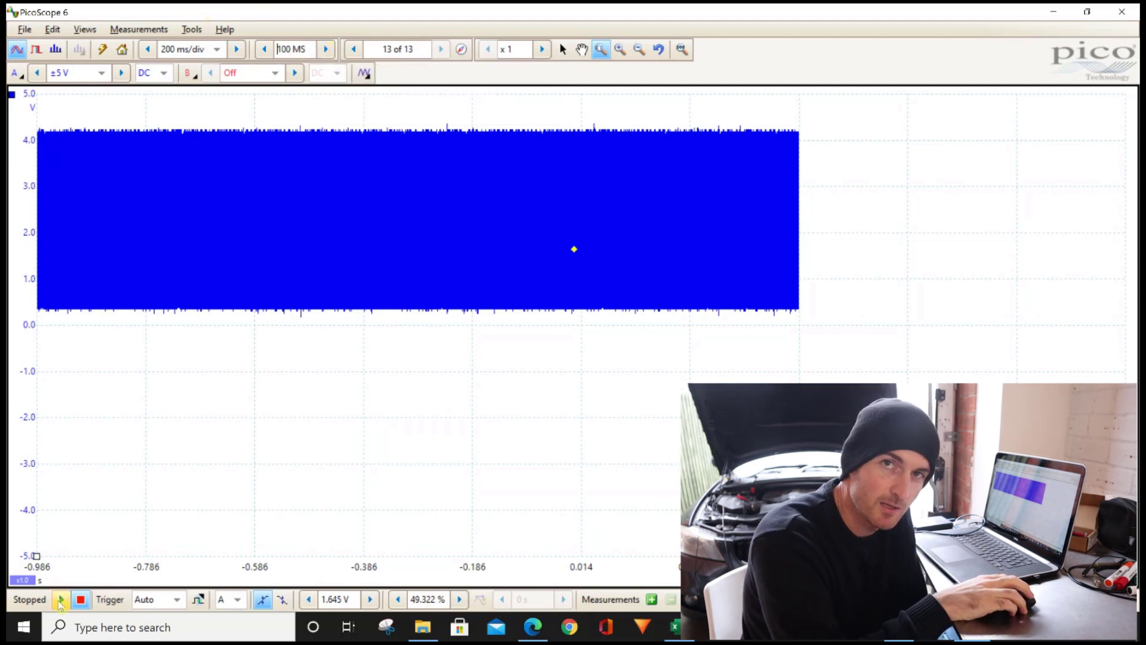
# Step: Capture and hold a new 100 MS waveform, then zoom in until individual square pulses show
pyautogui.click(61, 599)
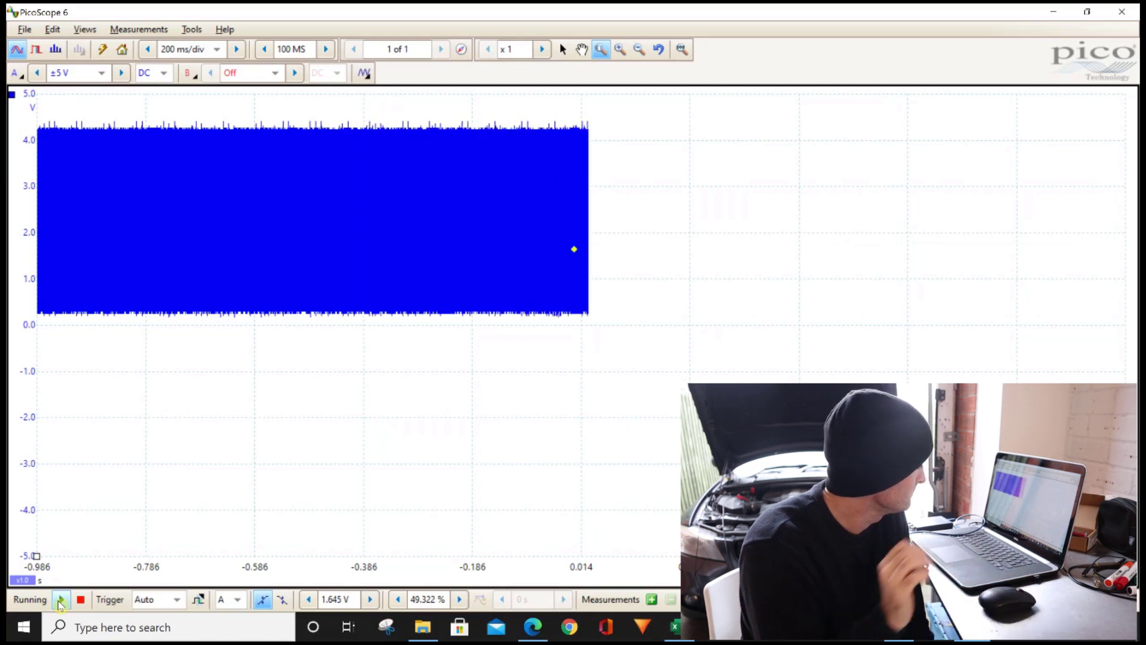
pyautogui.click(80, 599)
pyautogui.moveTo(332, 94); pyautogui.dragTo(341, 207)
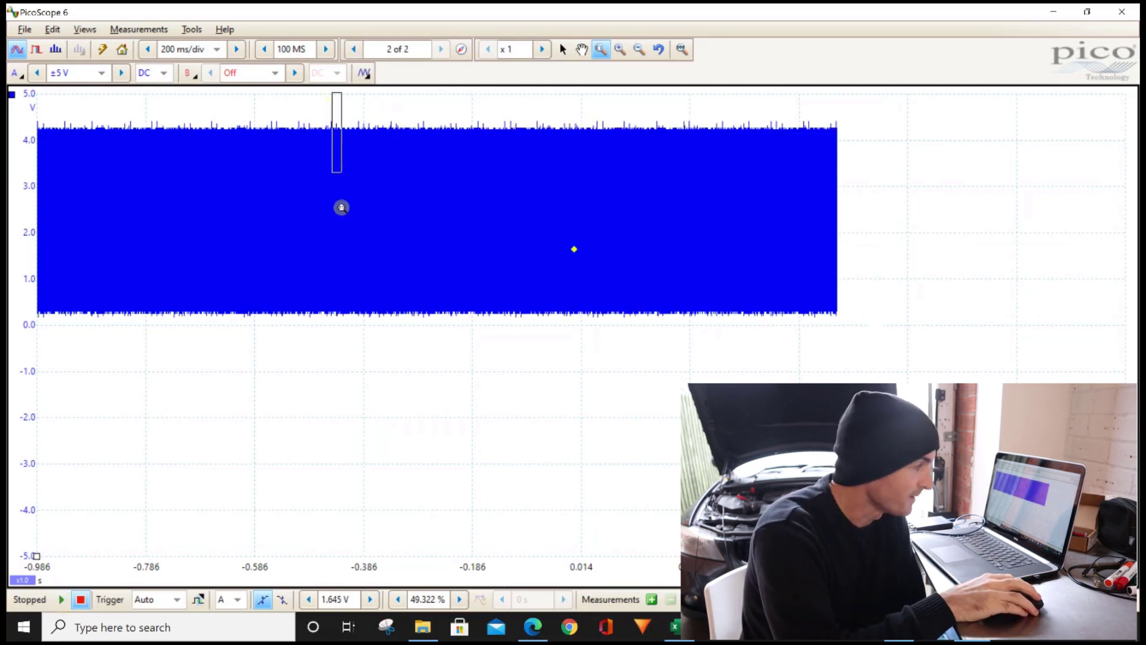
pyautogui.moveTo(367, 367); pyautogui.dragTo(367, 367)
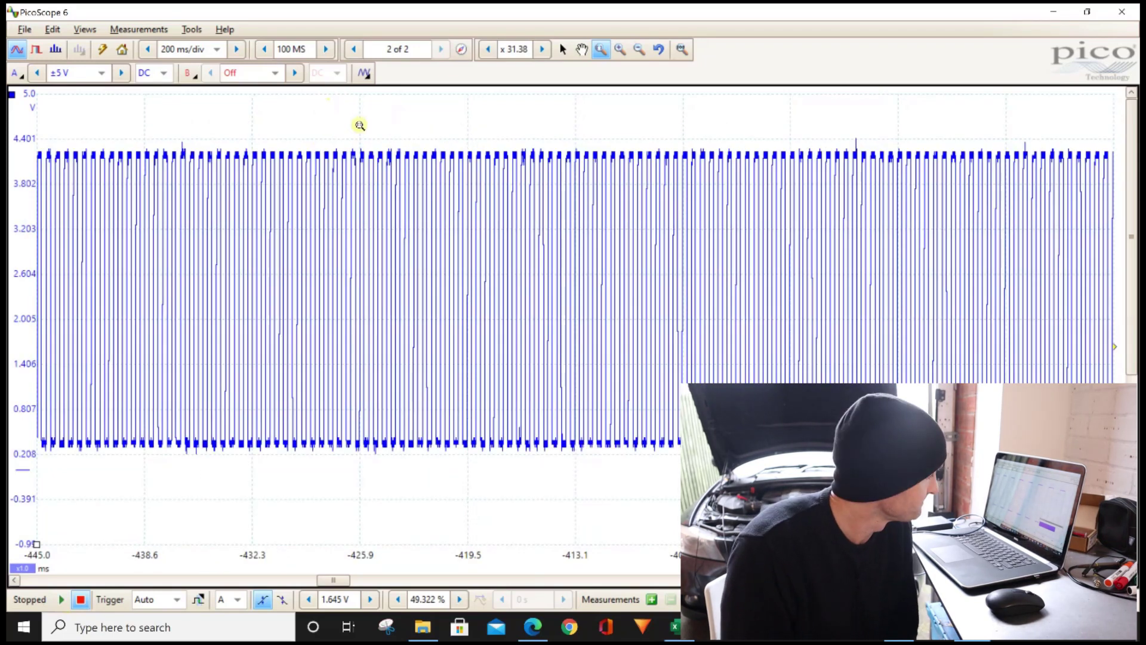
pyautogui.moveTo(360, 99); pyautogui.dragTo(432, 522)
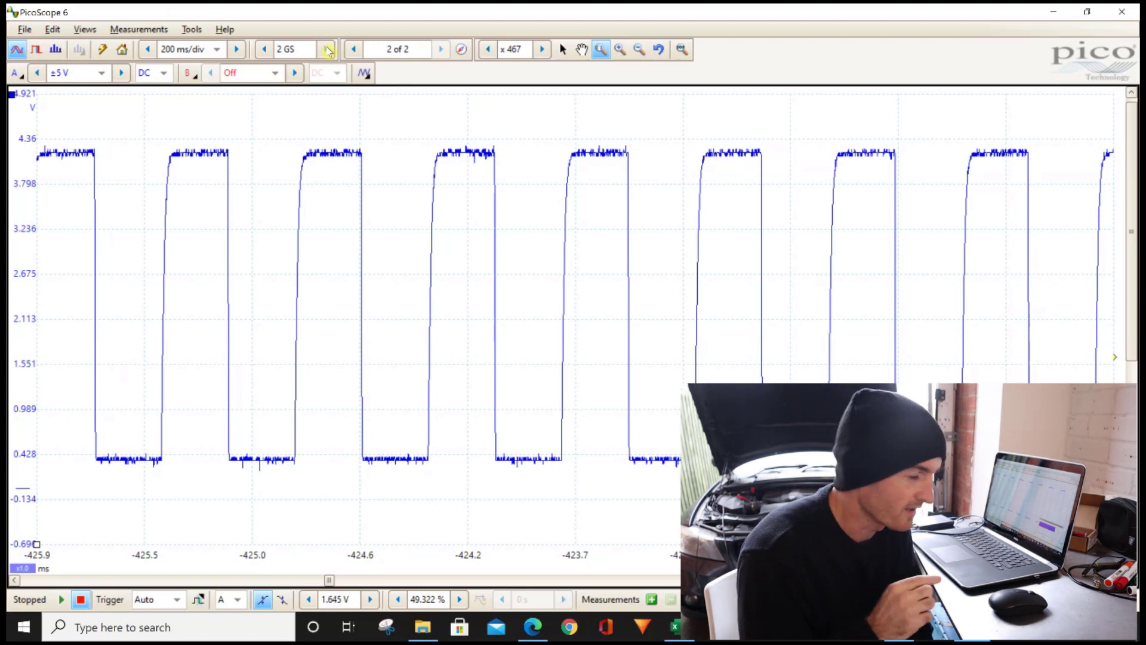
# Step: Start and stop a 2 GS capture with the space bar, then zoom onto a few square pulses
pyautogui.press('space')
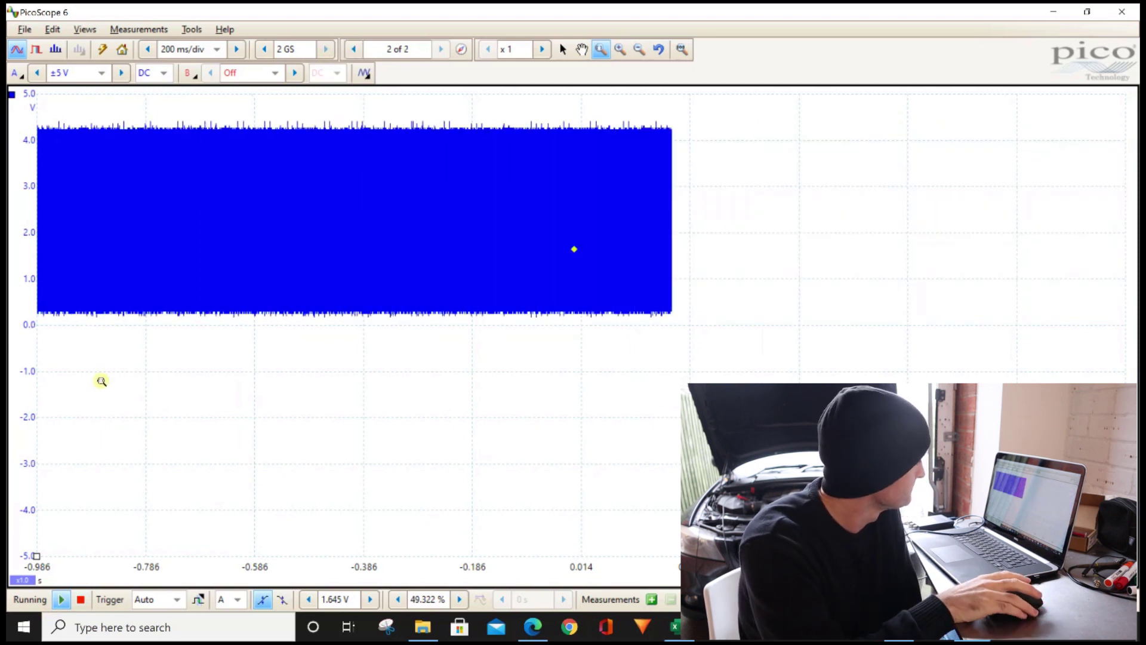
pyautogui.press('space')
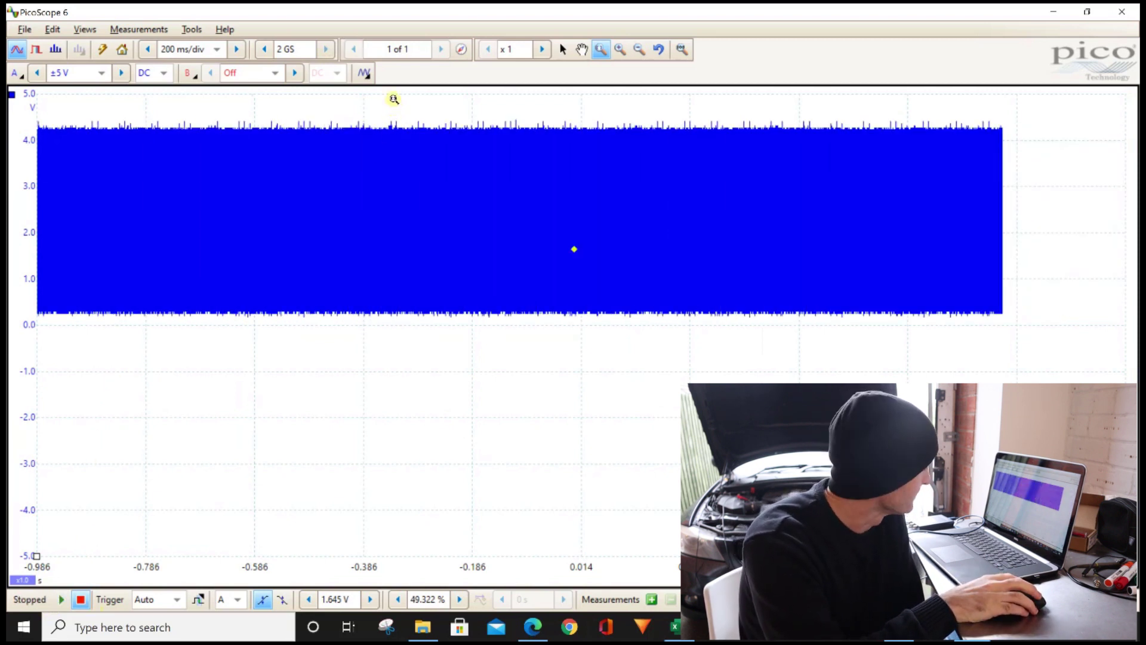
pyautogui.moveTo(394, 95); pyautogui.dragTo(413, 388)
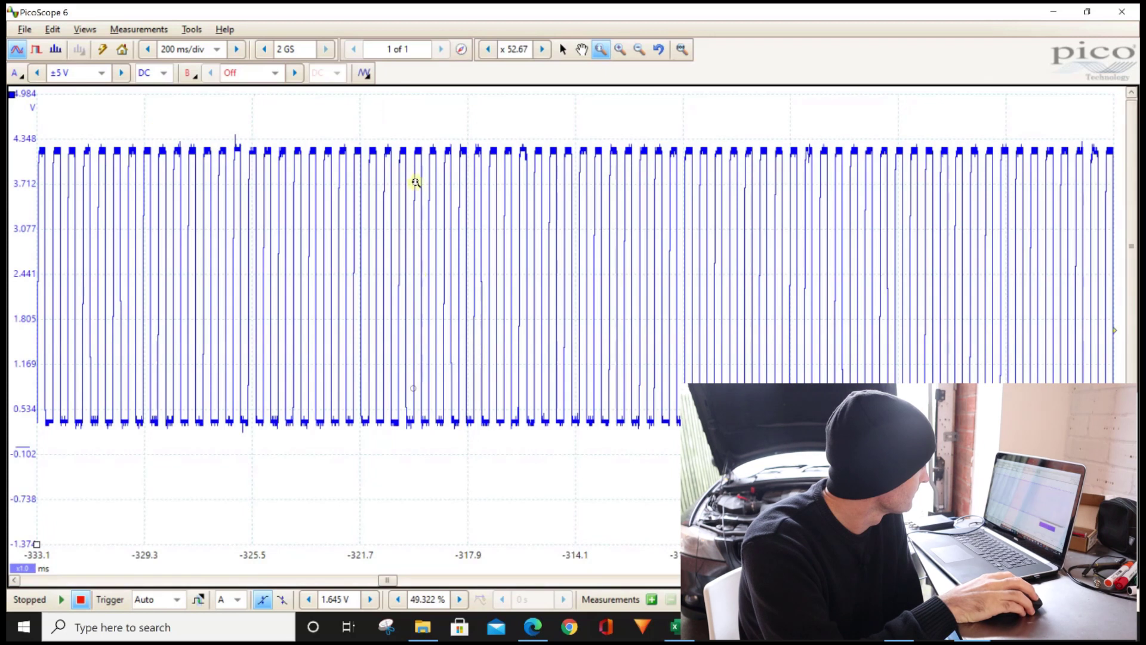
pyautogui.moveTo(401, 93); pyautogui.dragTo(481, 502)
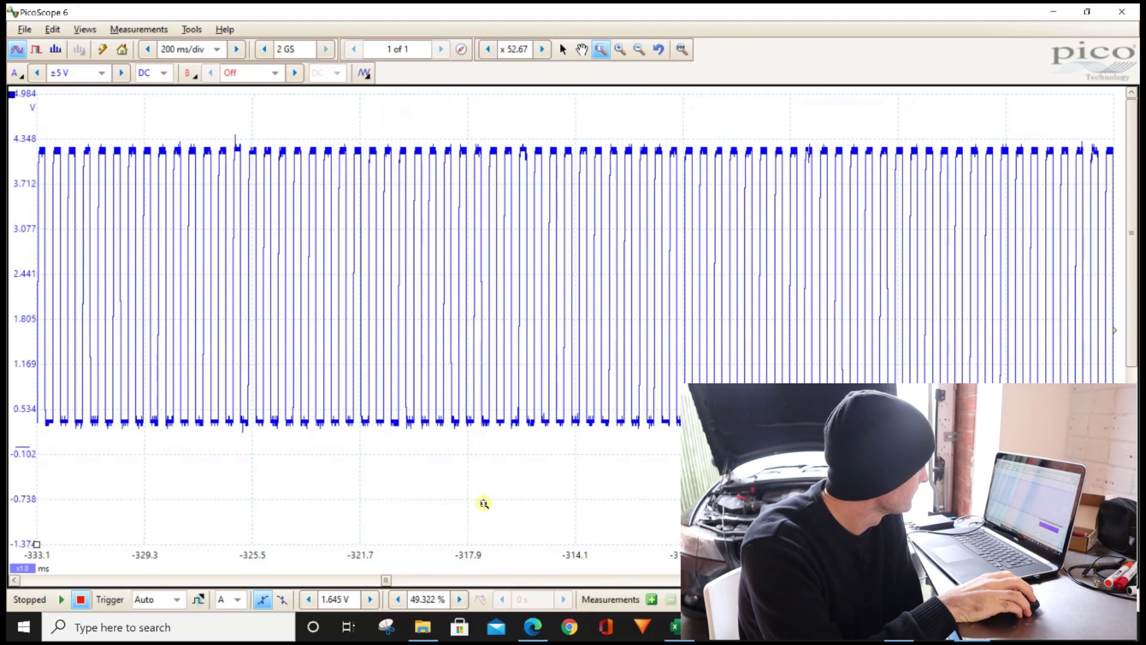